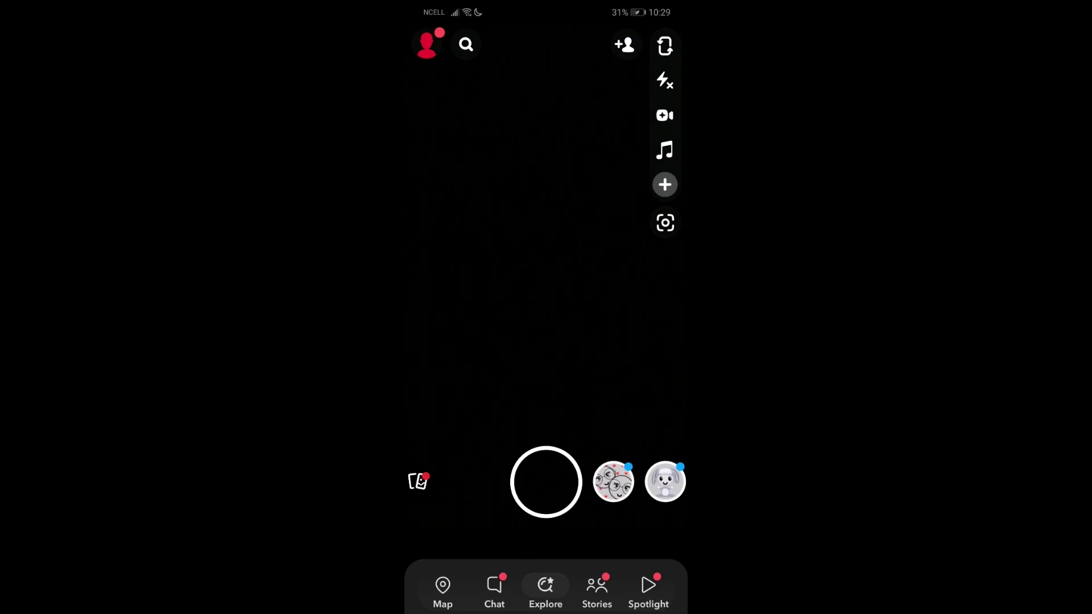
# Step: Go from the Chat list into the My ai conversation and on to its profile page
pyautogui.click(495, 585)
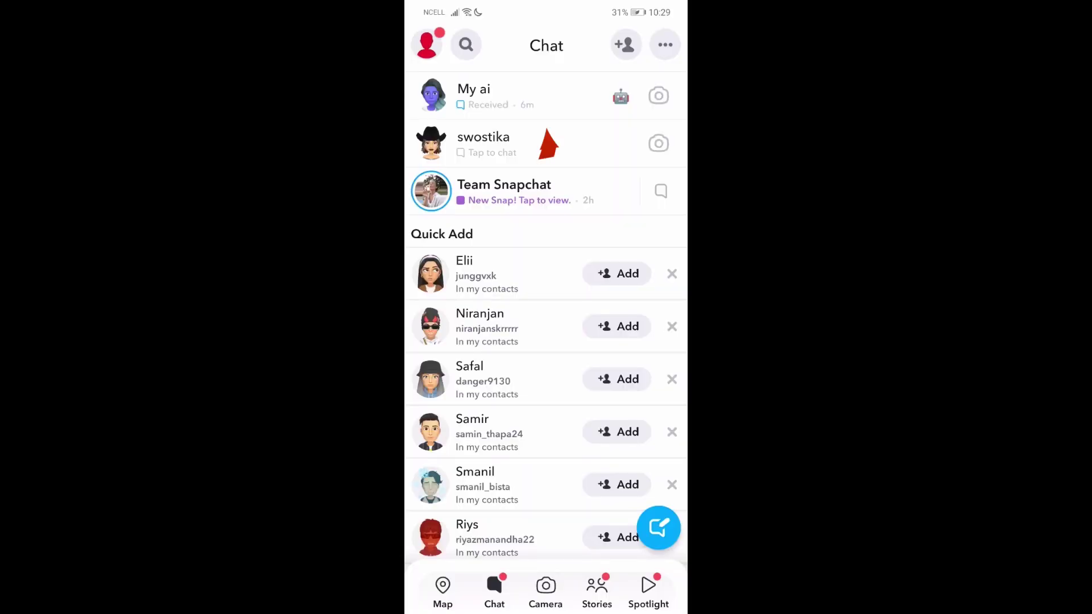
pyautogui.scroll(1, 546, 316)
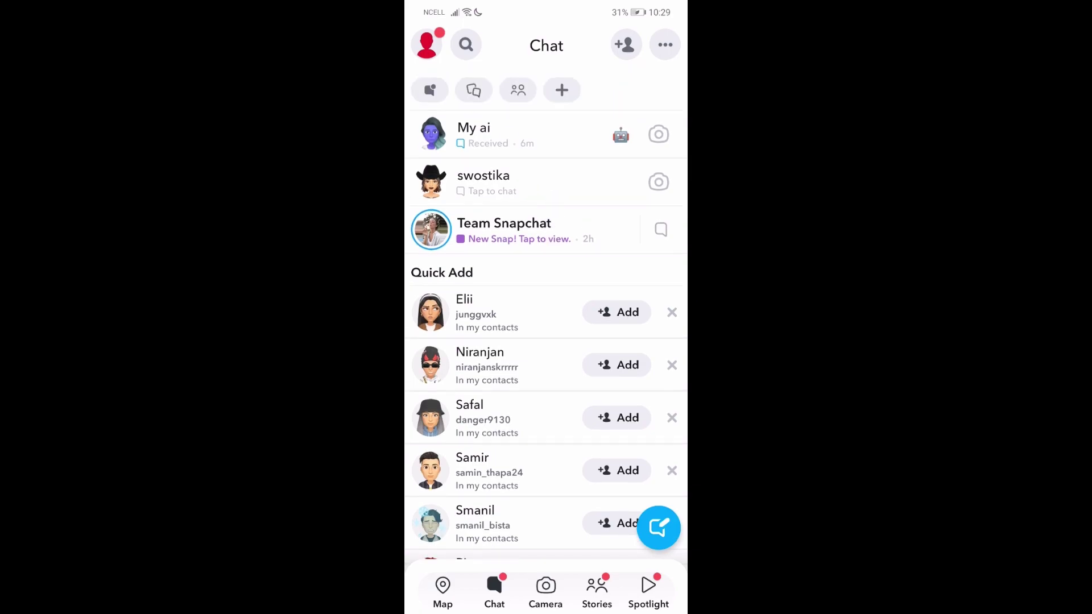
pyautogui.moveTo(512, 341); pyautogui.dragTo(546, 341)
pyautogui.click(546, 132)
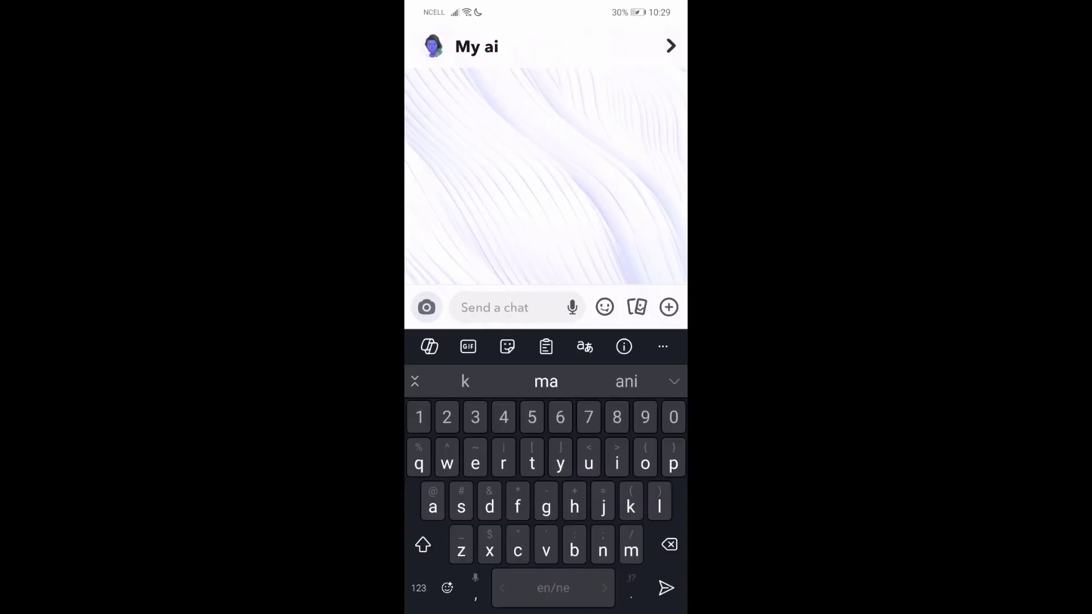
pyautogui.click(476, 46)
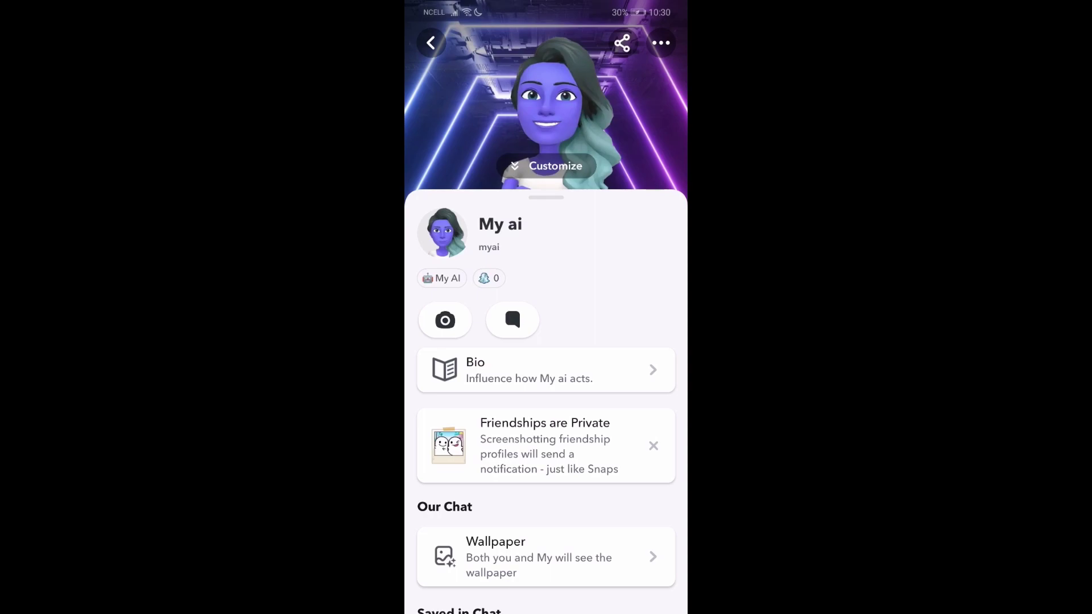
# Step: Replace the display name 'My ai' with 'snappyybot', correcting typos, and save it
pyautogui.click(500, 224)
pyautogui.click(545, 284)
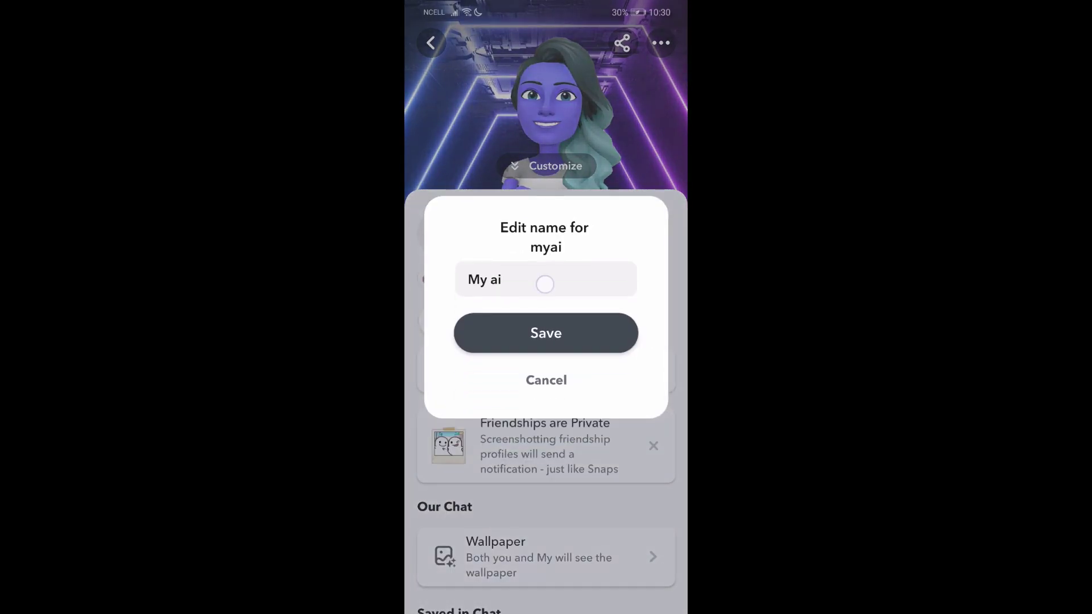
pyautogui.press('BackSpace')
pyautogui.press('BackSpace')
pyautogui.press('BackSpace')
pyautogui.press('BackSpace')
pyautogui.press('BackSpace')
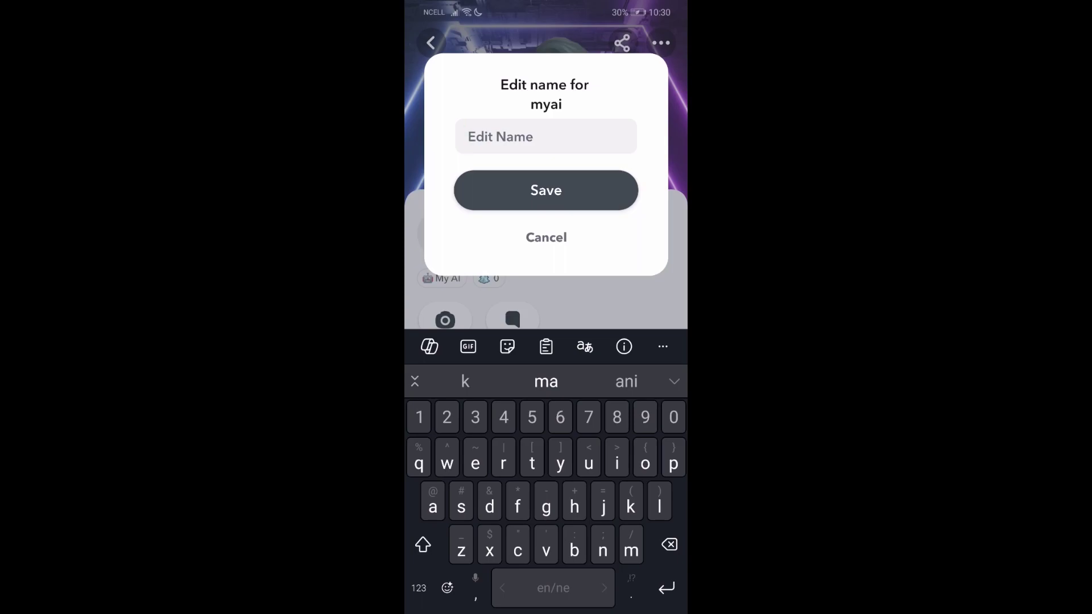
pyautogui.write('snaocho')
pyautogui.press('BackSpace')
pyautogui.press('BackSpace')
pyautogui.press('BackSpace')
pyautogui.press('BackSpace')
pyautogui.write('pc')
pyautogui.press('BackSpace')
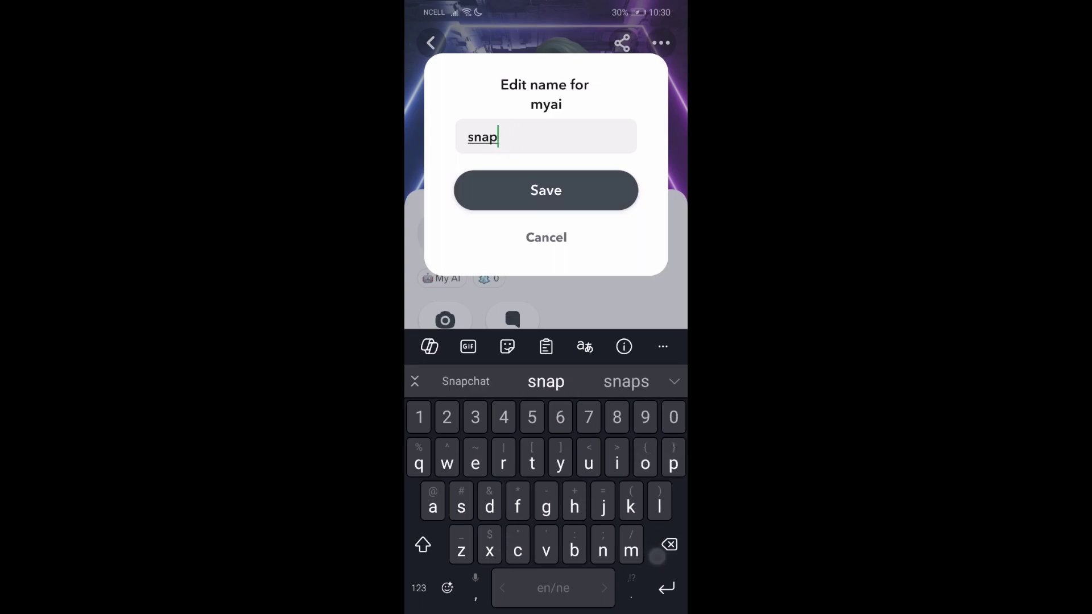
pyautogui.write('pyybot')
pyautogui.click(606, 193)
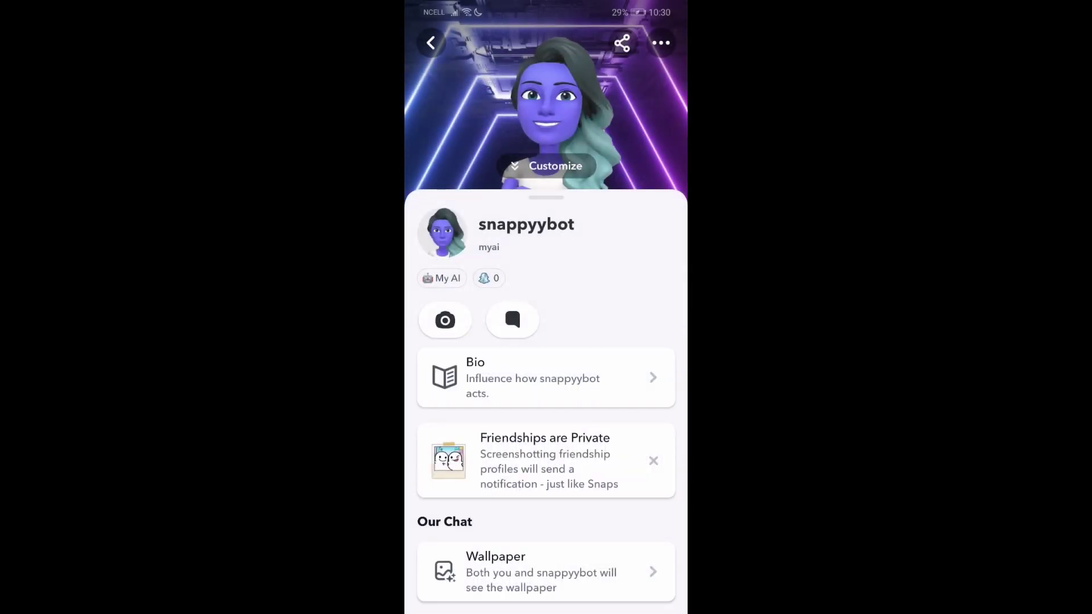
# Step: Back out to the Chat list, where snappyybot sits at the top, and reopen that chat
pyautogui.click(431, 43)
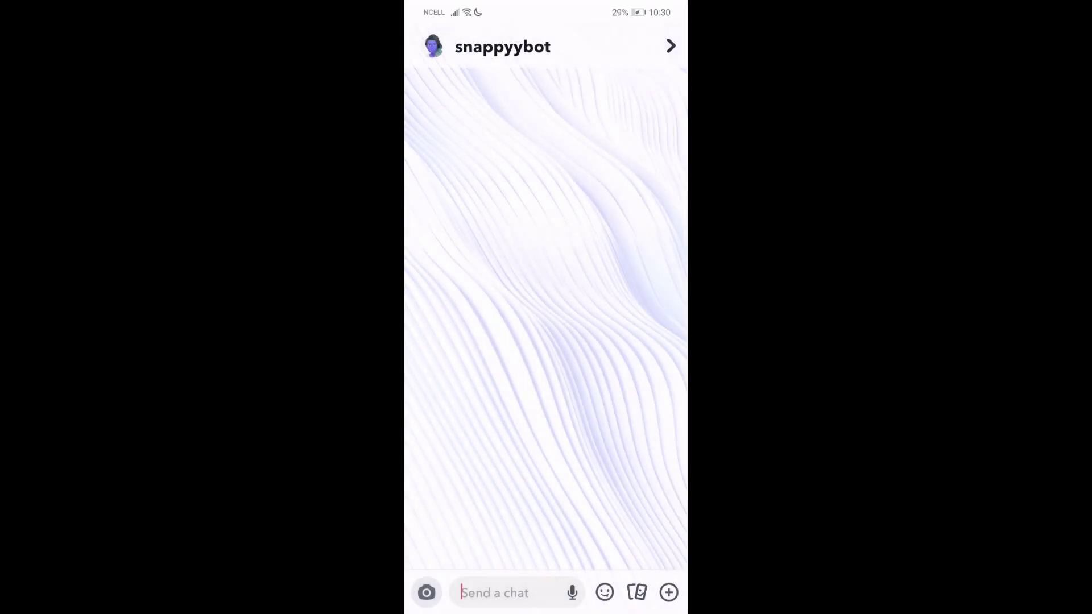
pyautogui.click(491, 592)
pyautogui.press('Escape')
pyautogui.press('Escape')
pyautogui.scroll(1, 546, 315)
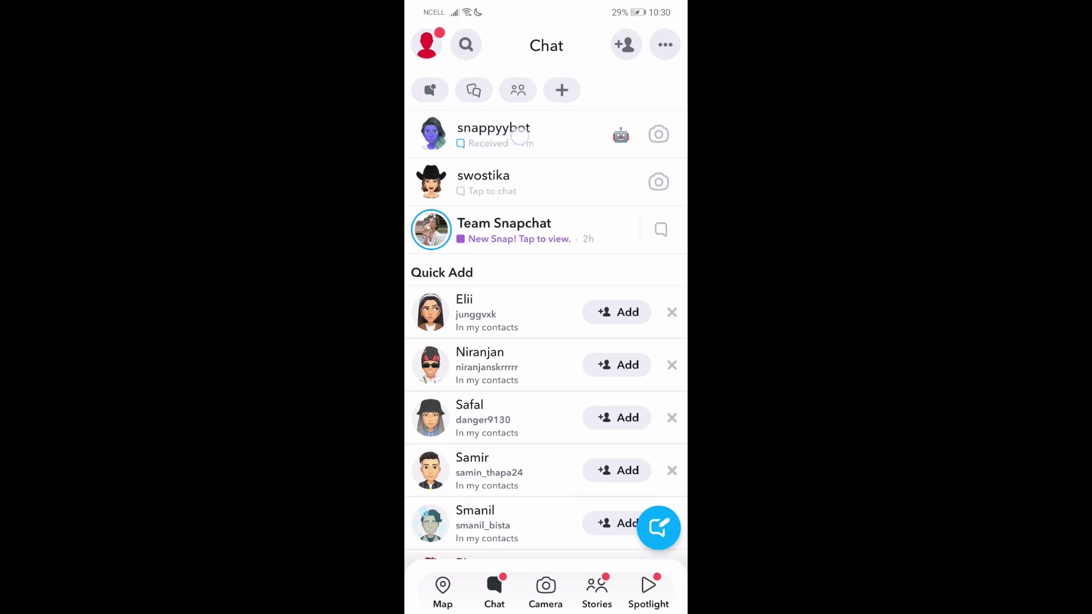
pyautogui.click(516, 133)
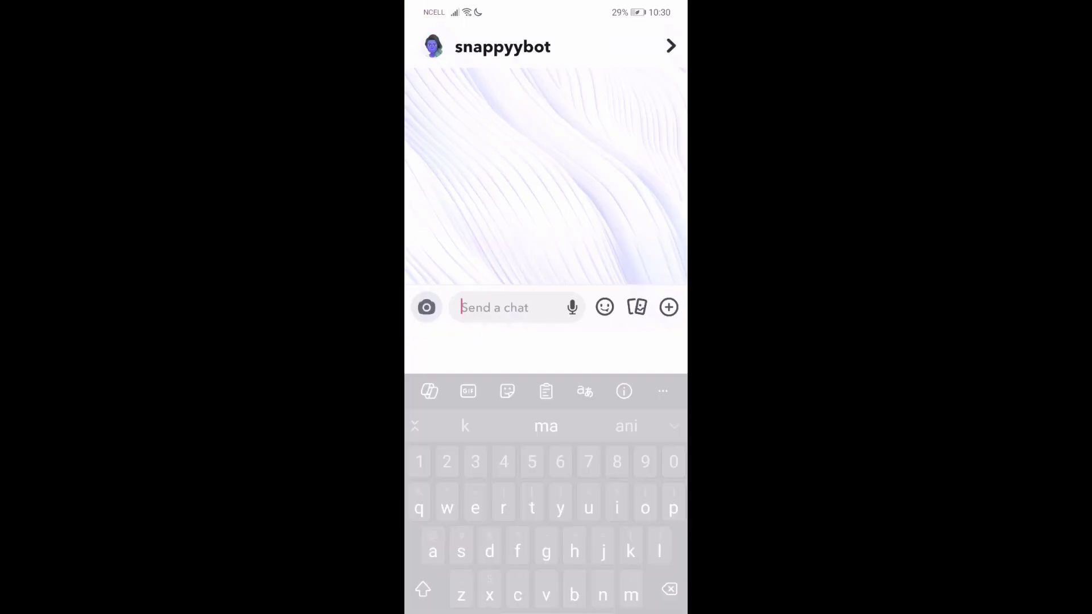